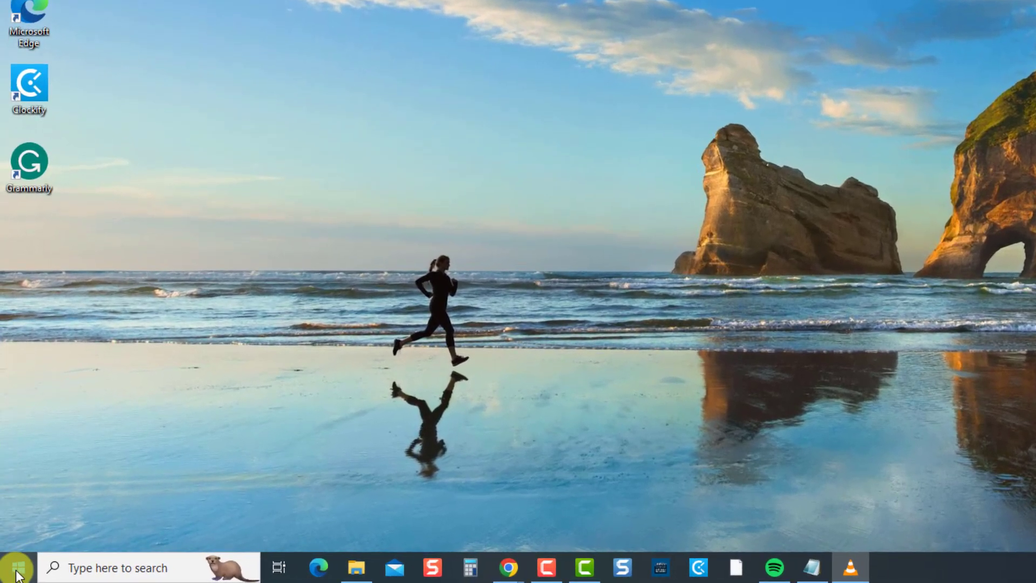
Step: Go to Settings > Update & Security > Troubleshoot and list the additional troubleshooters
left_click(16, 573)
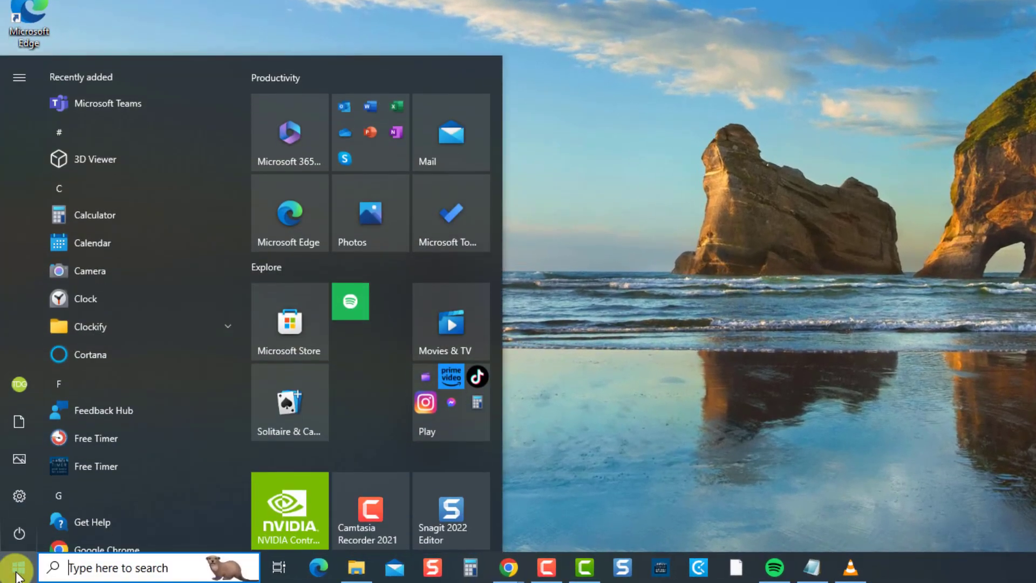
left_click(18, 495)
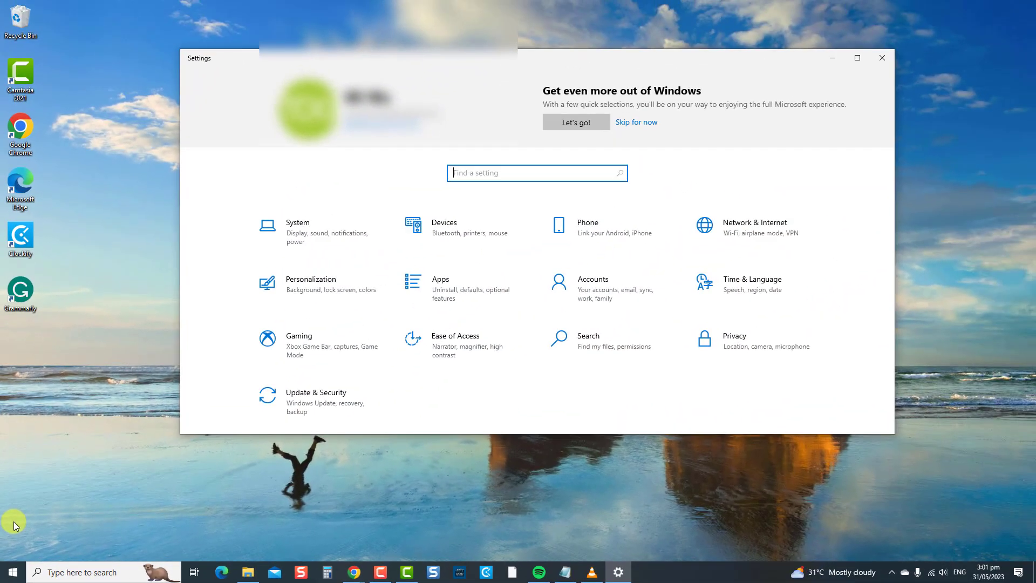
left_click(313, 399)
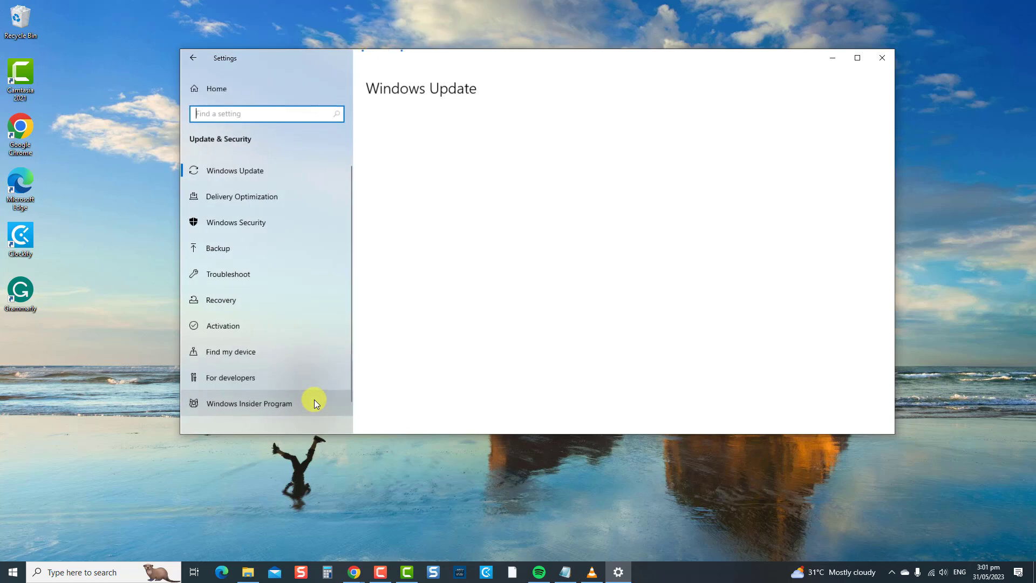
left_click(264, 274)
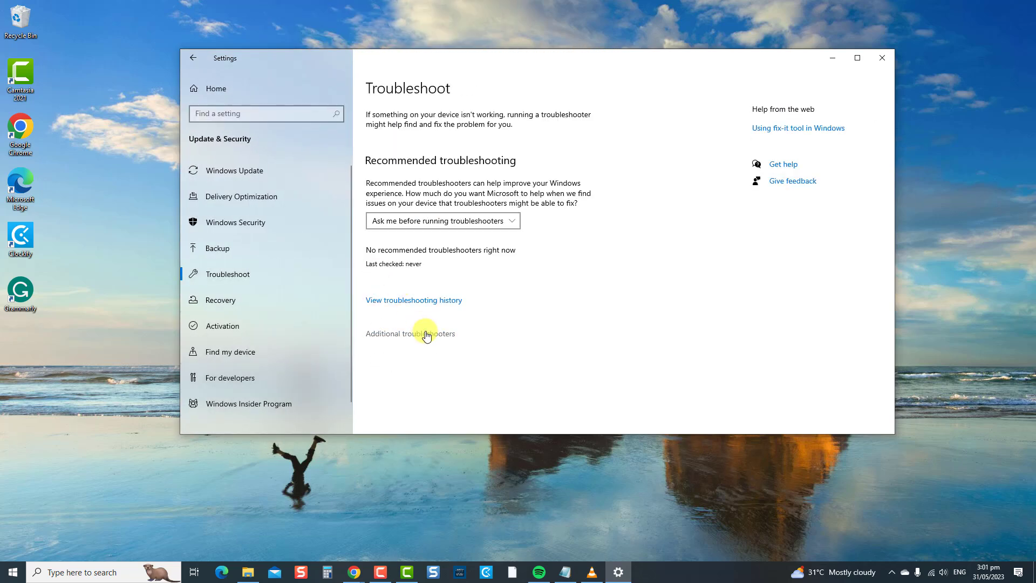
left_click(423, 333)
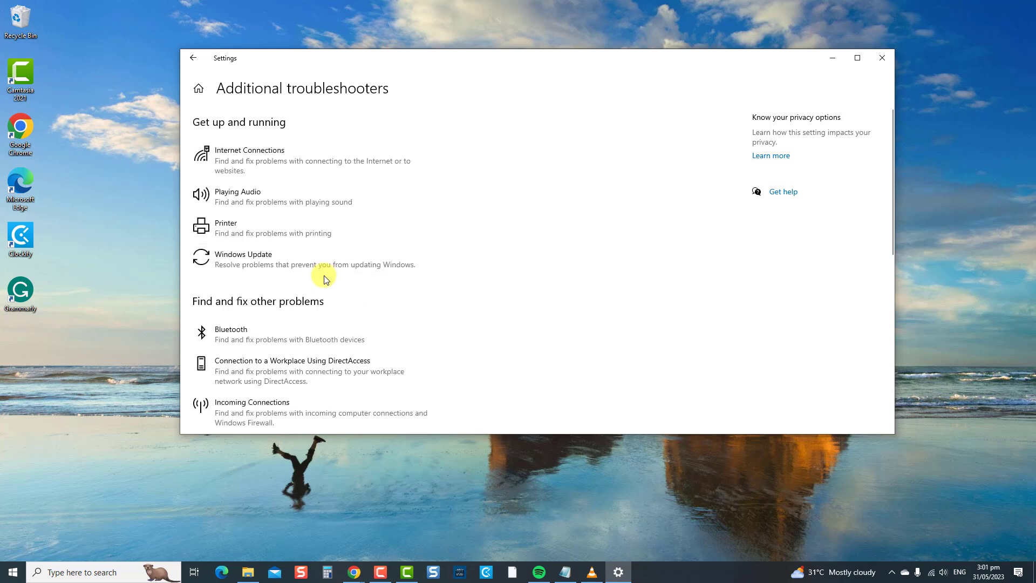
Step: Expand the Speech entry and run the Speech troubleshooter
scroll(326, 279, "down", 5)
scroll(325, 279, "down", 3)
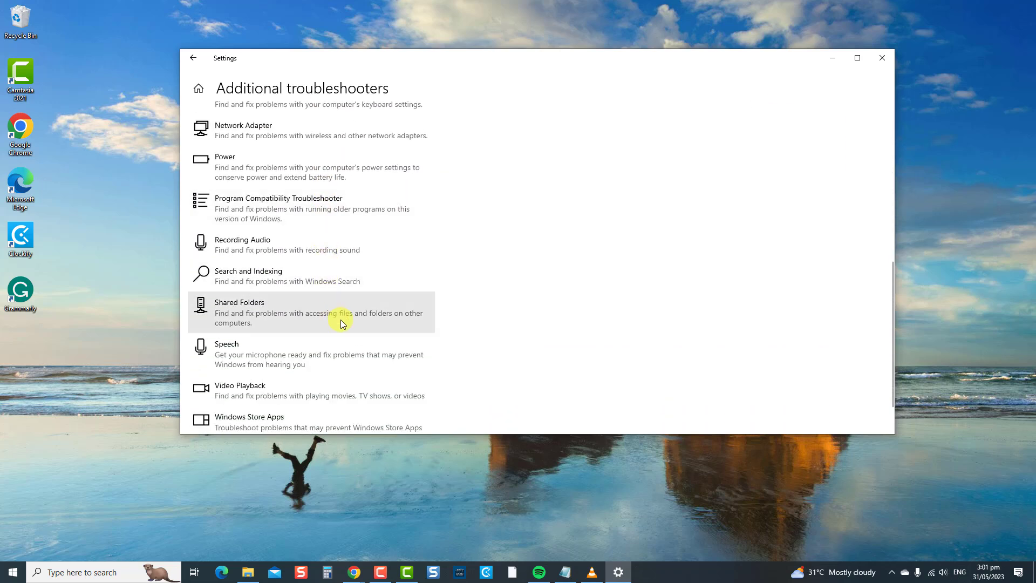
left_click(349, 353)
left_click(384, 393)
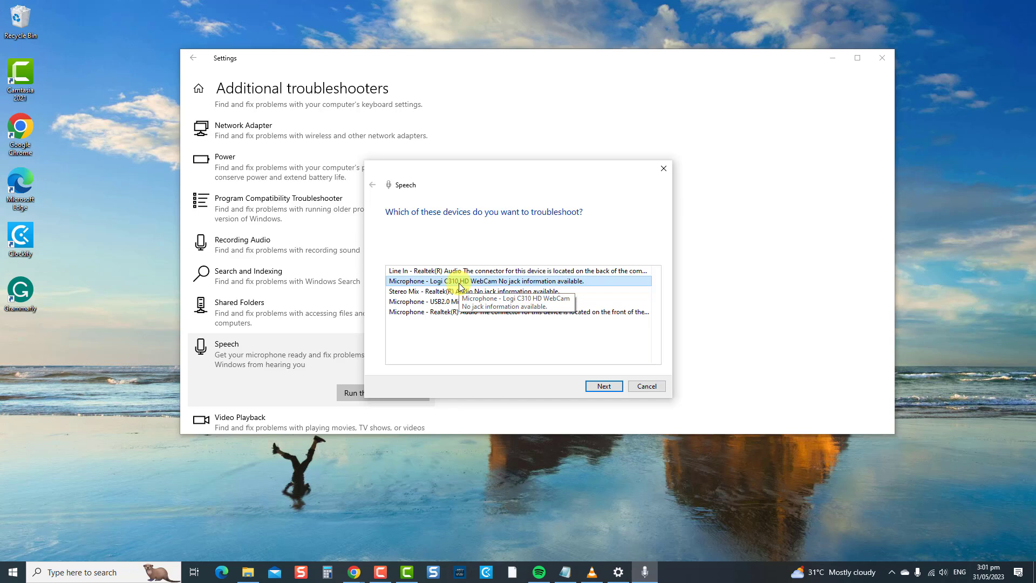
Step: Troubleshoot the Logi C310 HD WebCam microphone, then close the finished troubleshooter and Settings
left_click(613, 385)
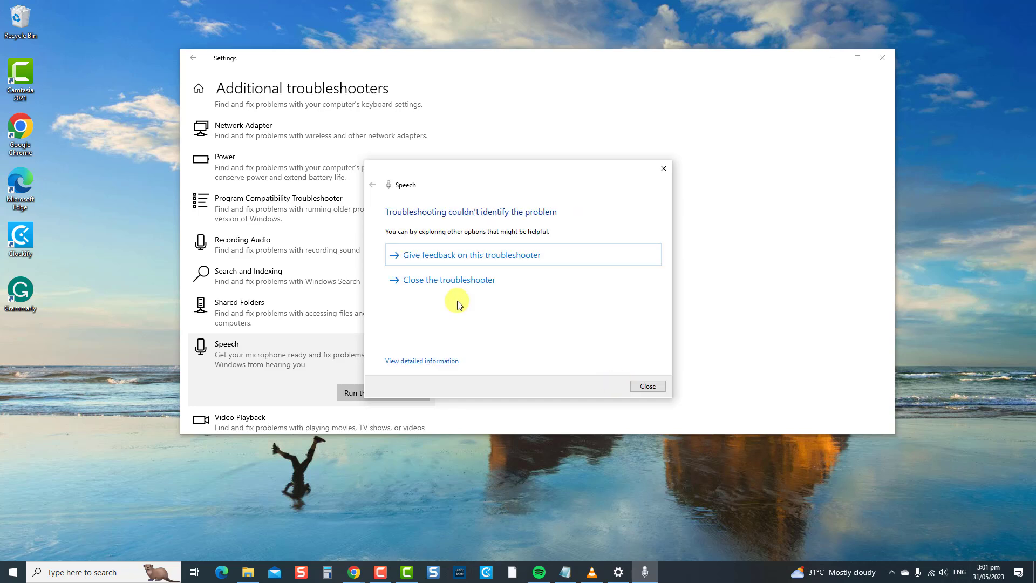
left_click(648, 386)
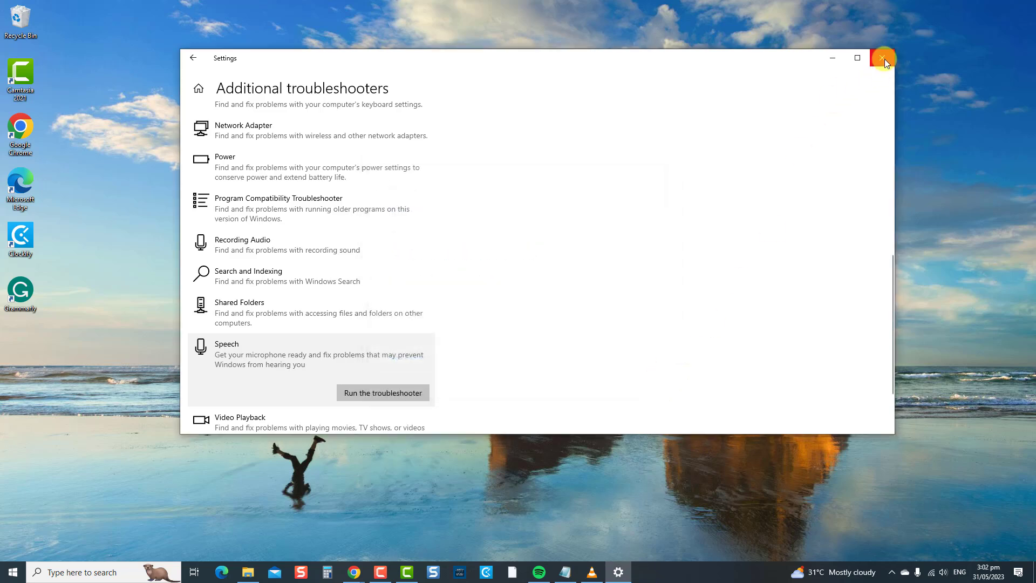
left_click(882, 58)
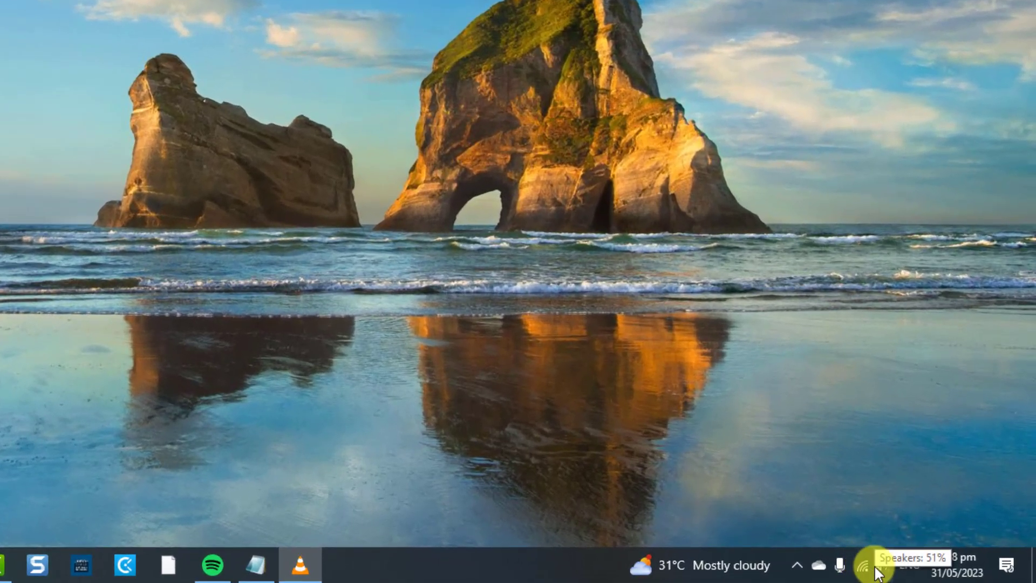
right_click(942, 572)
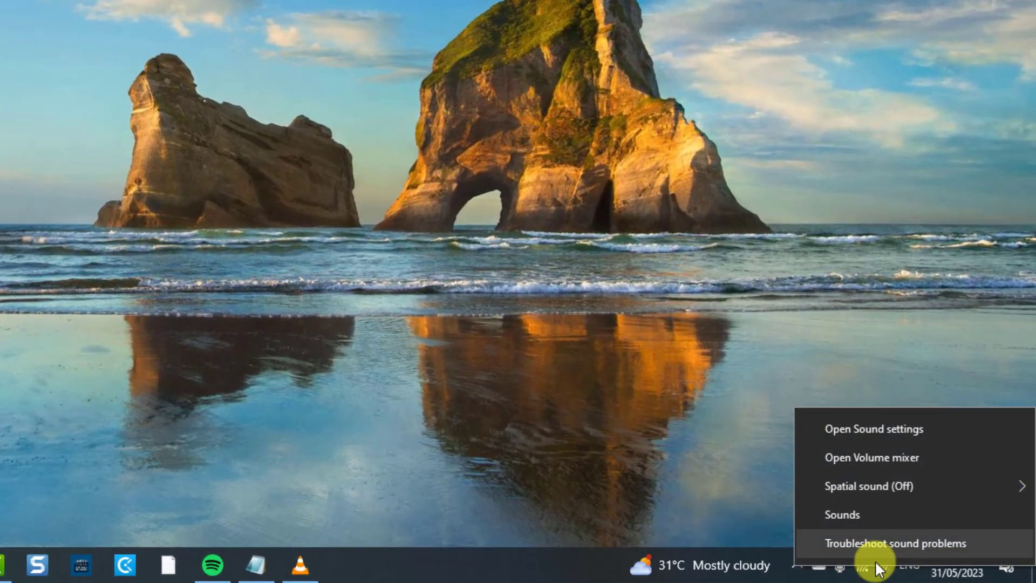
left_click(881, 514)
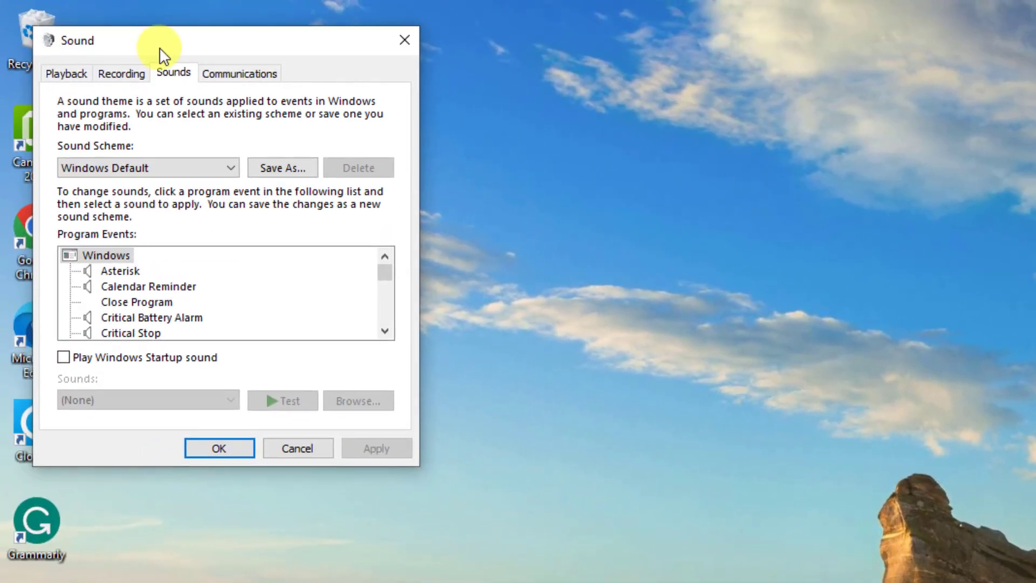
left_click(138, 72)
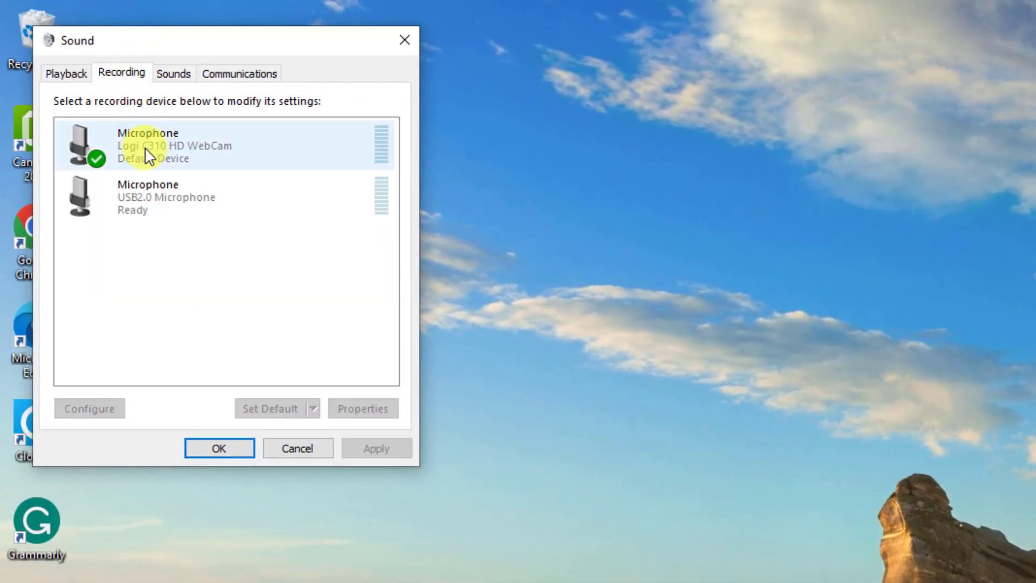
left_click(153, 168)
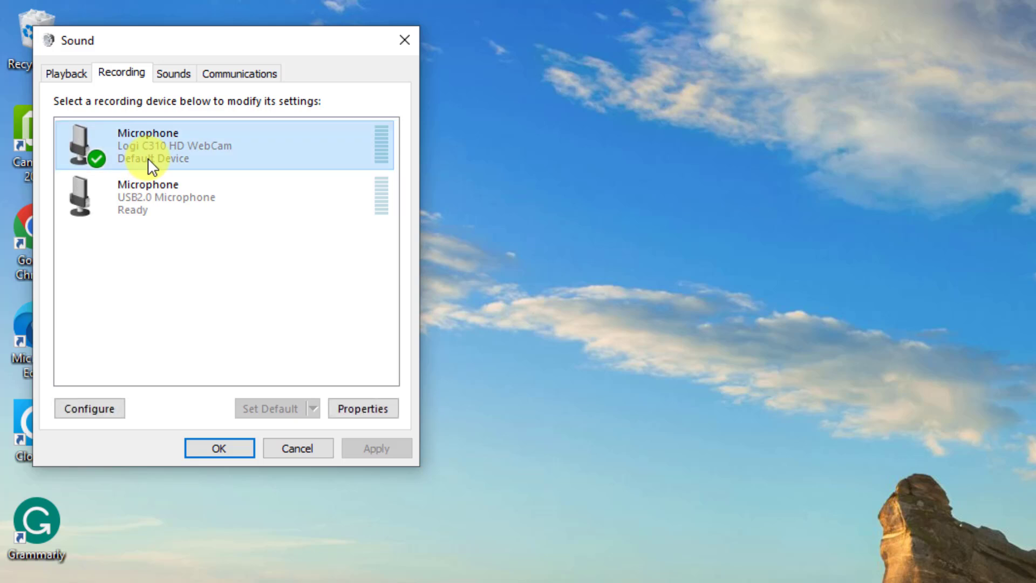
left_click(241, 448)
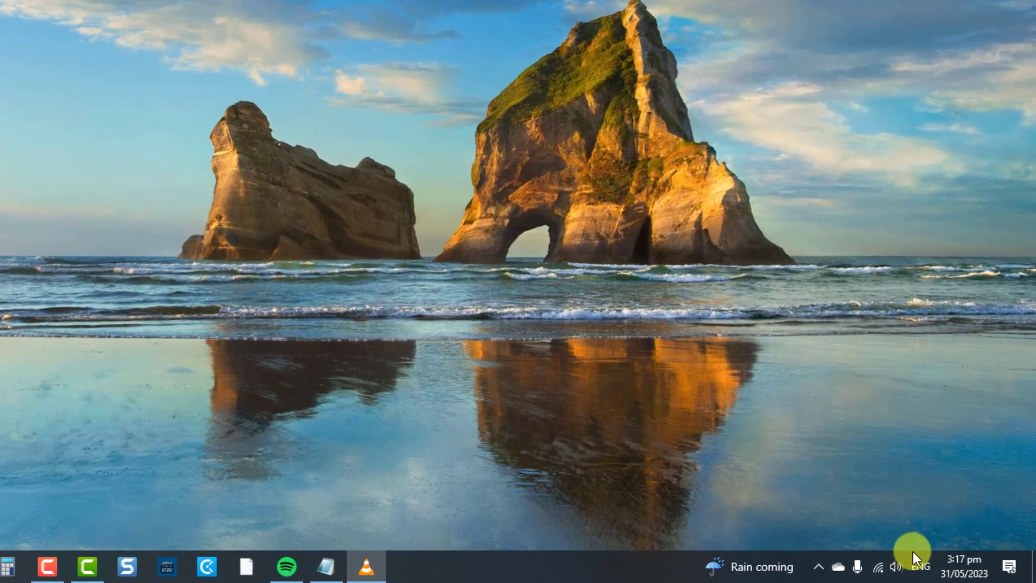
Step: Open the Logi C310 webcam microphone's properties from the Sound control panel's Recording devices
right_click(895, 565)
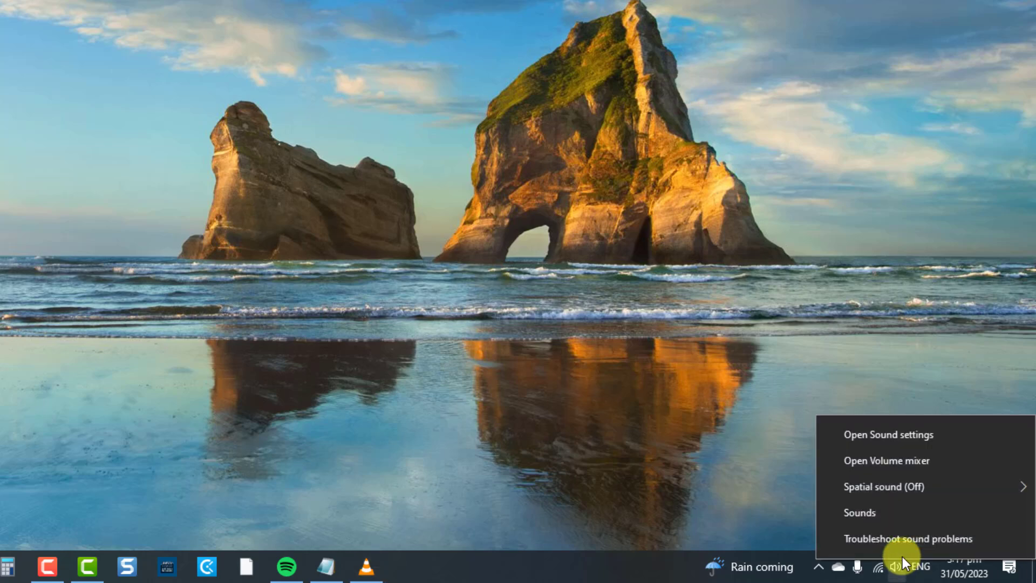
left_click(917, 512)
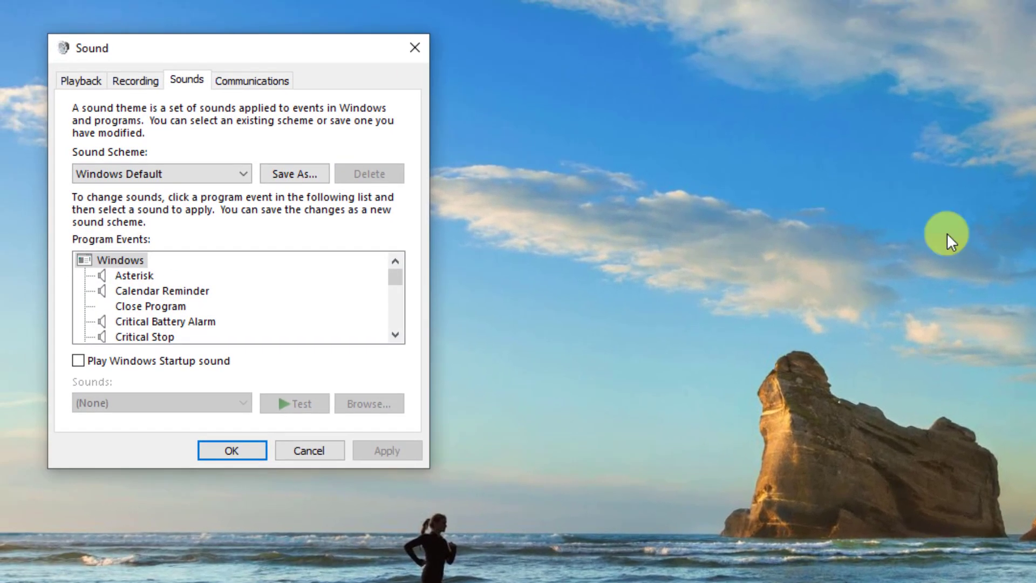
left_click(132, 81)
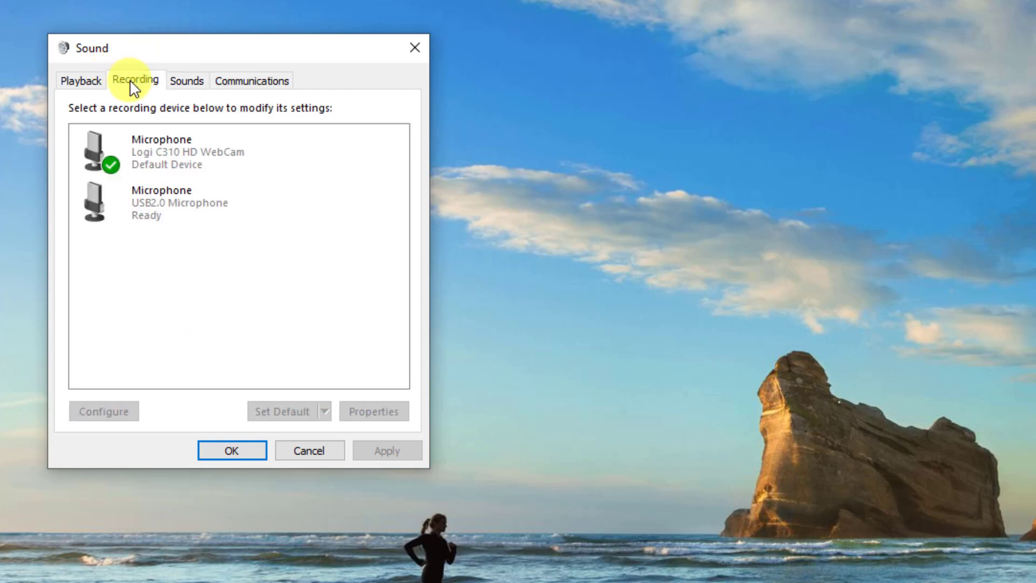
left_click(154, 142)
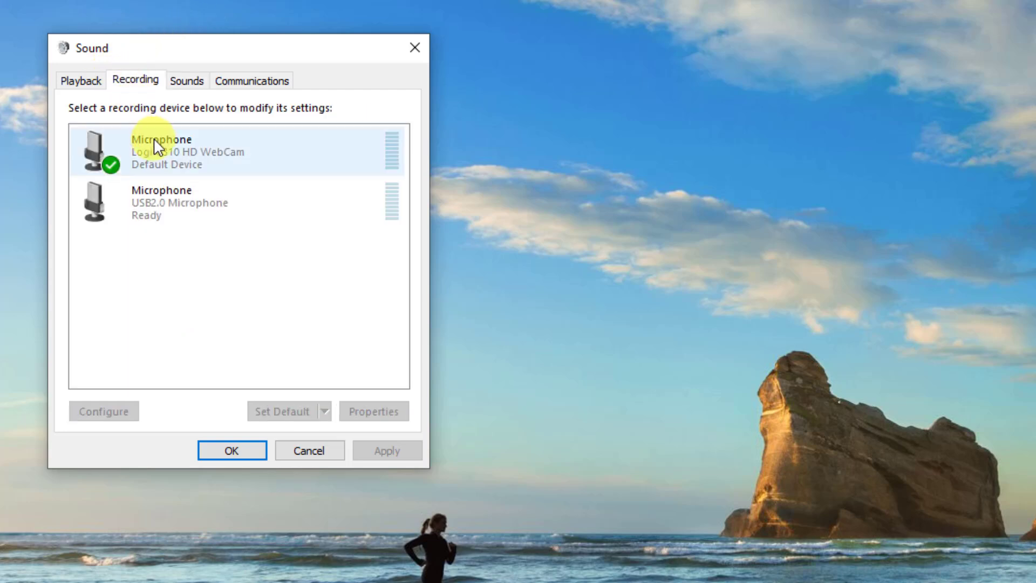
right_click(154, 139)
left_click(279, 248)
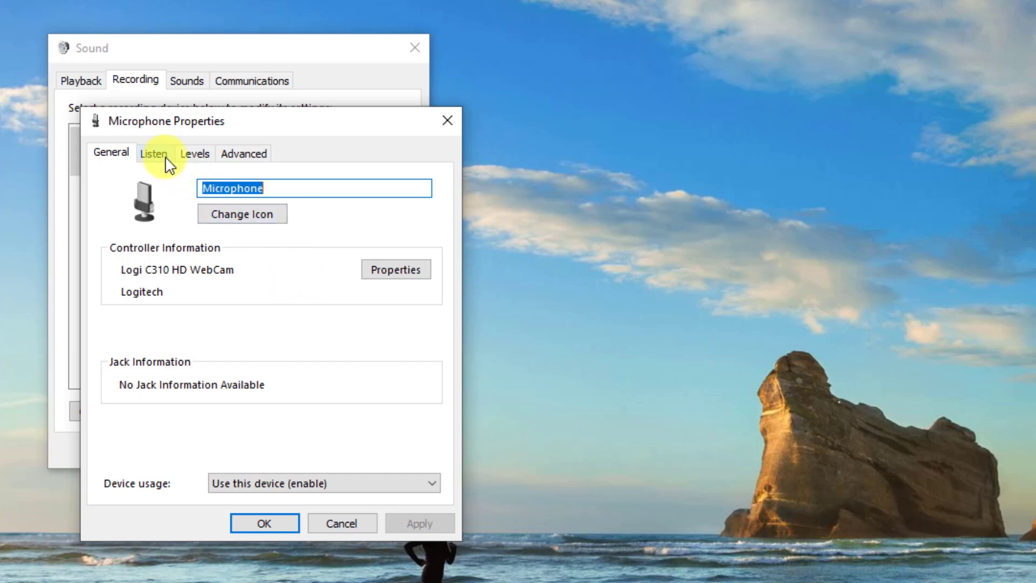
Step: Set the microphone's recording level to 80 and close the Sound settings
left_click(192, 155)
left_click(238, 215)
left_click(228, 213)
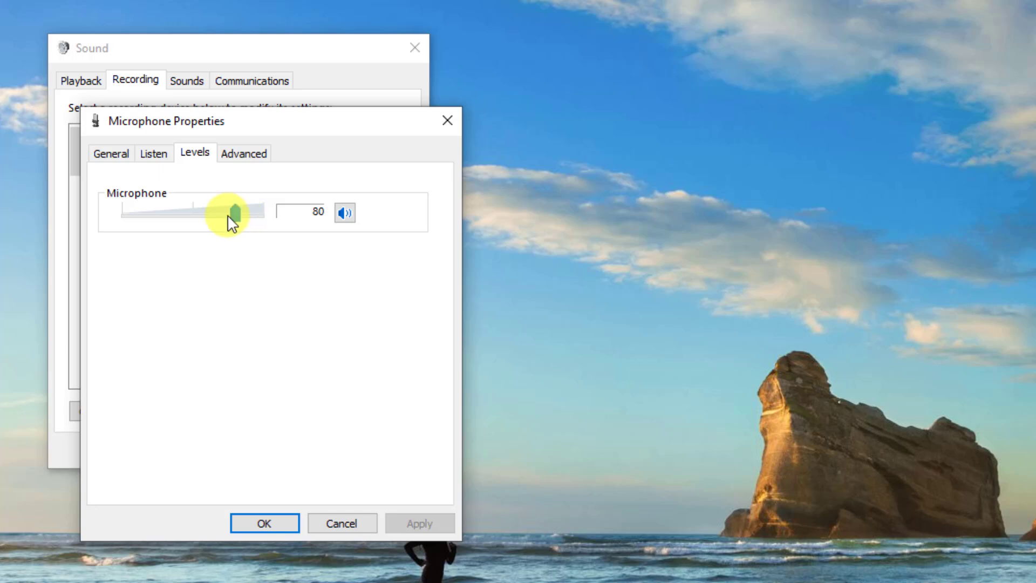
left_click(278, 517)
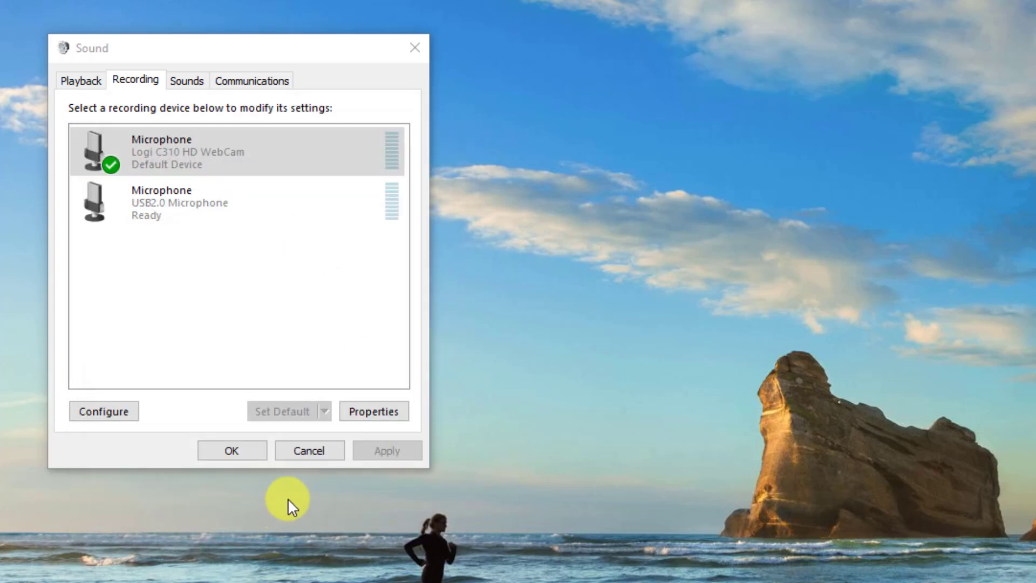
left_click(250, 452)
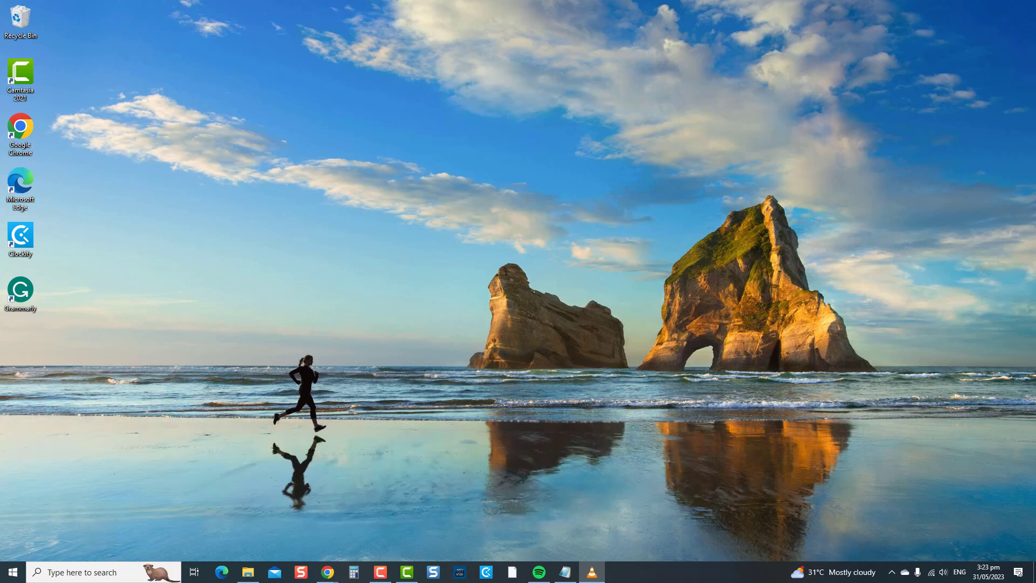
left_click(12, 572)
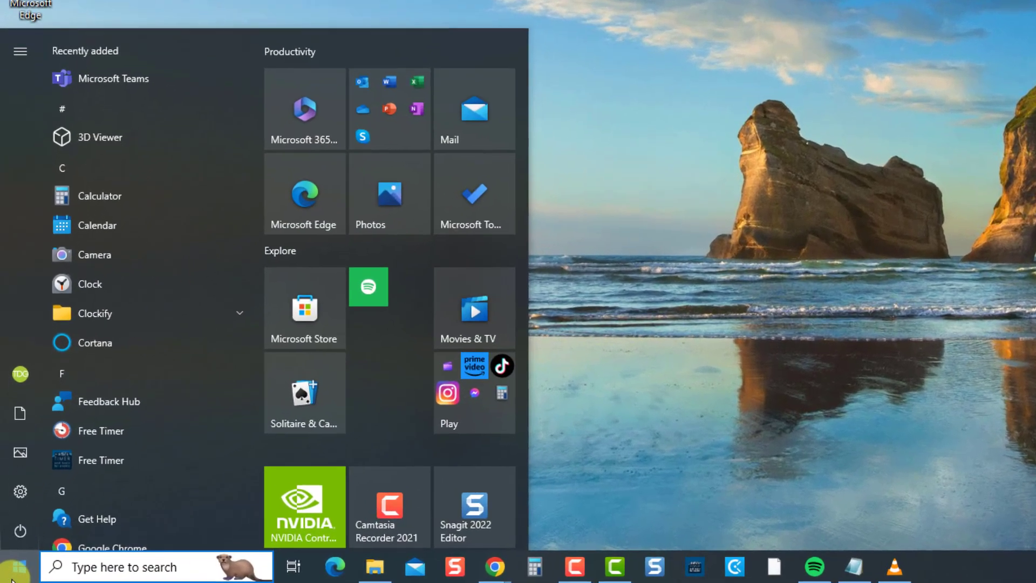
left_click(15, 501)
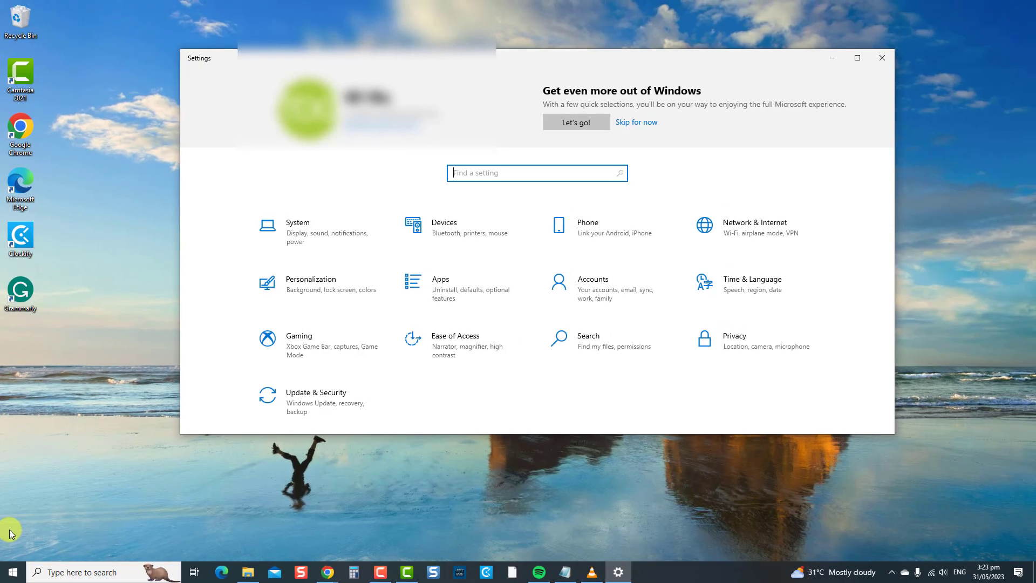
left_click(725, 339)
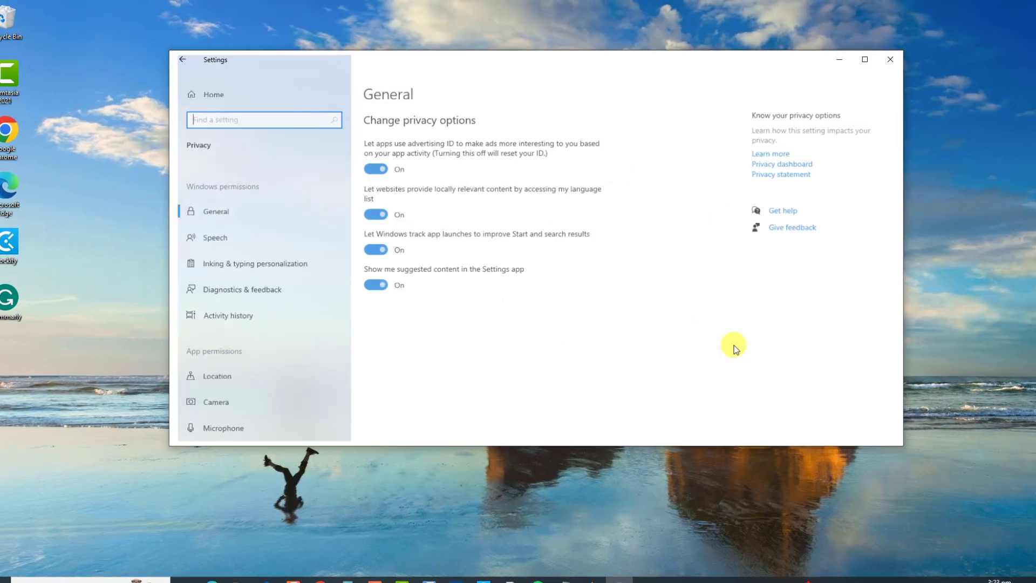
scroll(180, 399, "down", 5)
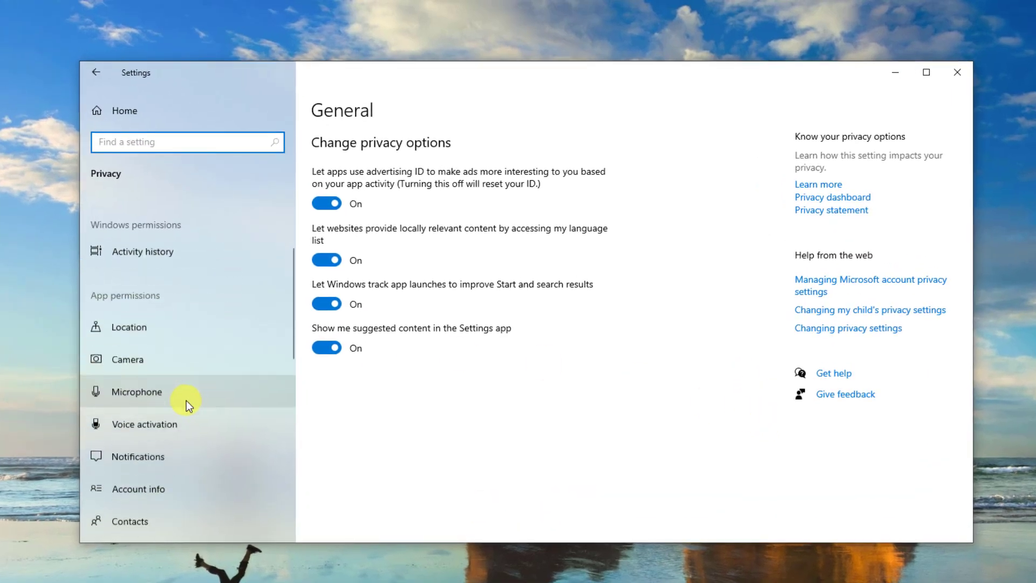
left_click(196, 370)
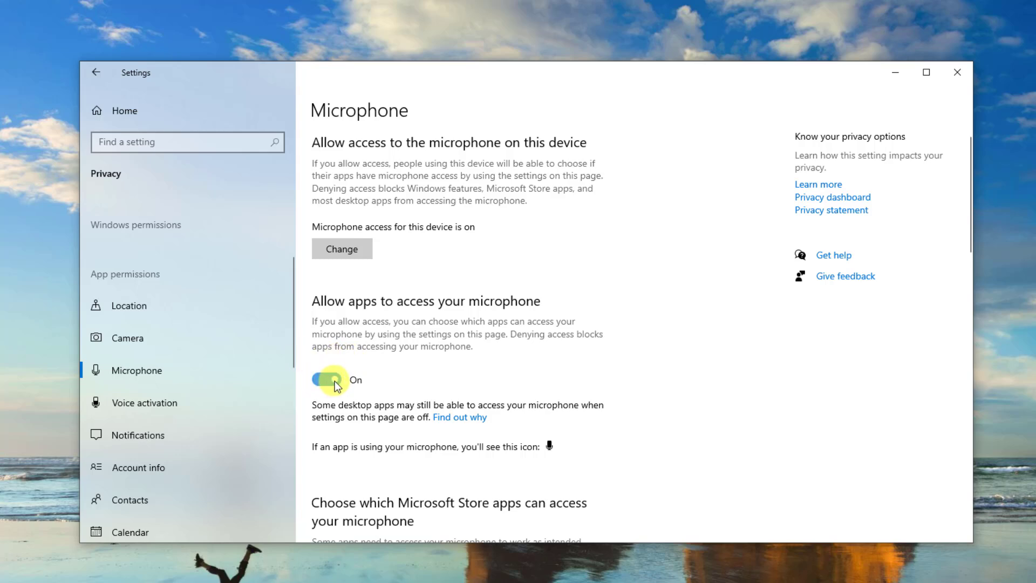
left_click(958, 72)
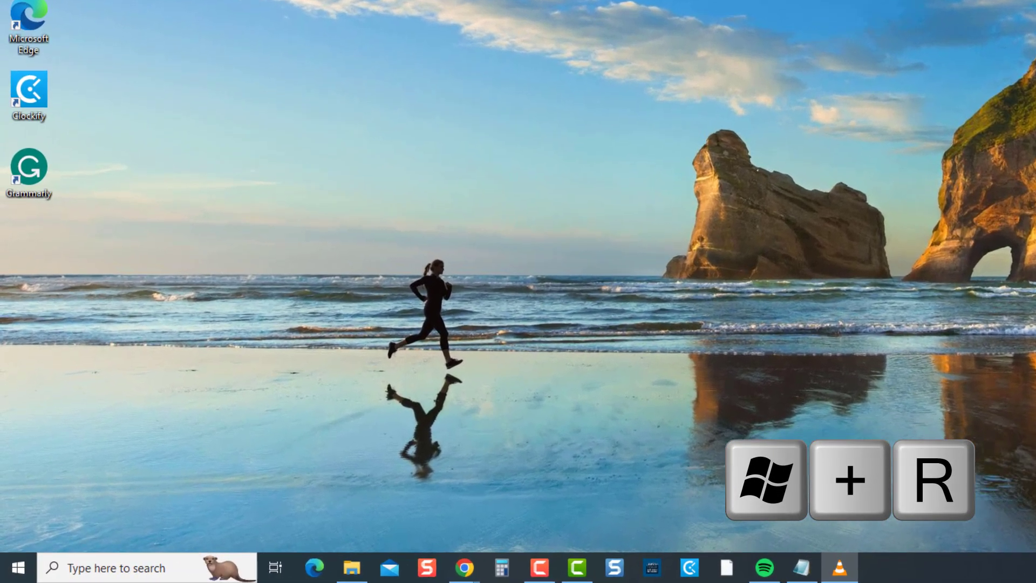
Step: Launch Device Manager by running devmgmt.msc from the Run dialog
key("super+r")
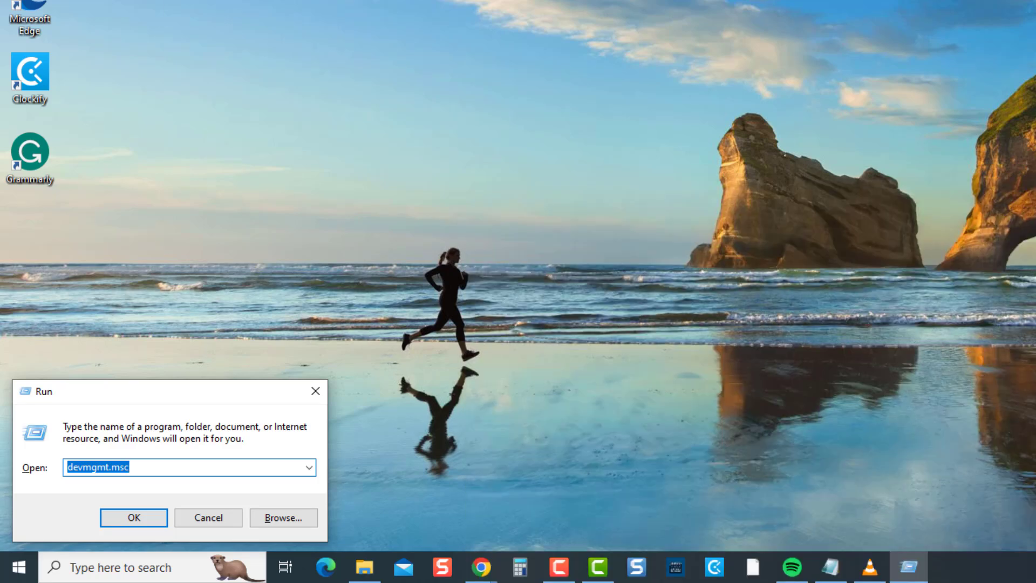
left_click(251, 466)
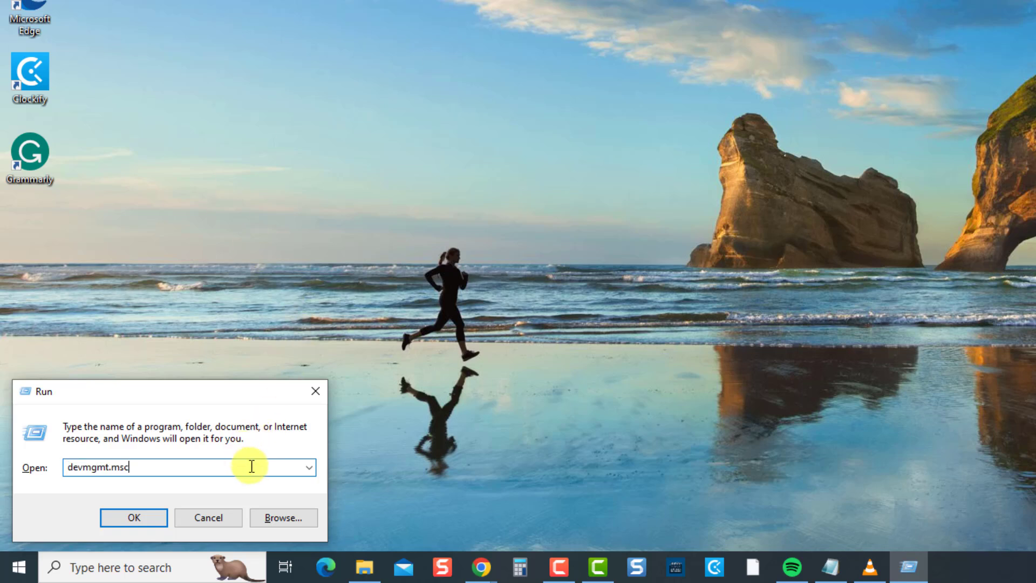
key("Return")
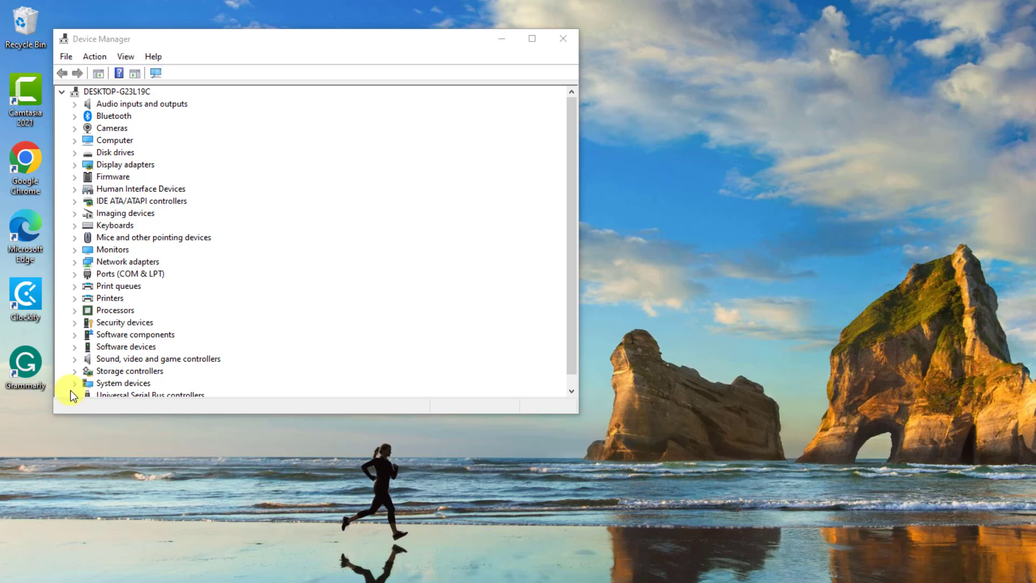
Step: Search automatically for an updated USB2.0 Microphone driver under Sound, video and game controllers
left_click(75, 357)
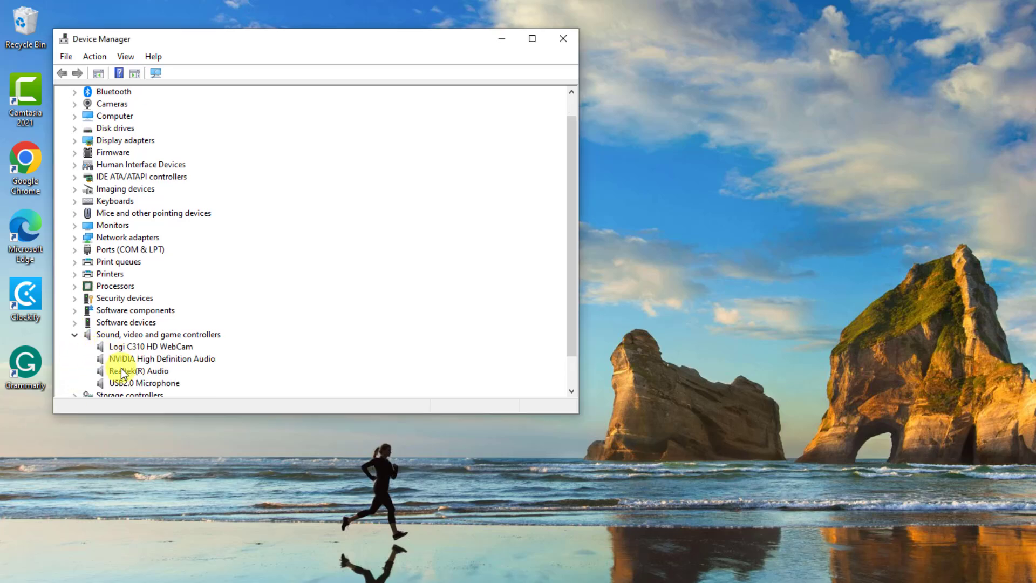
right_click(125, 382)
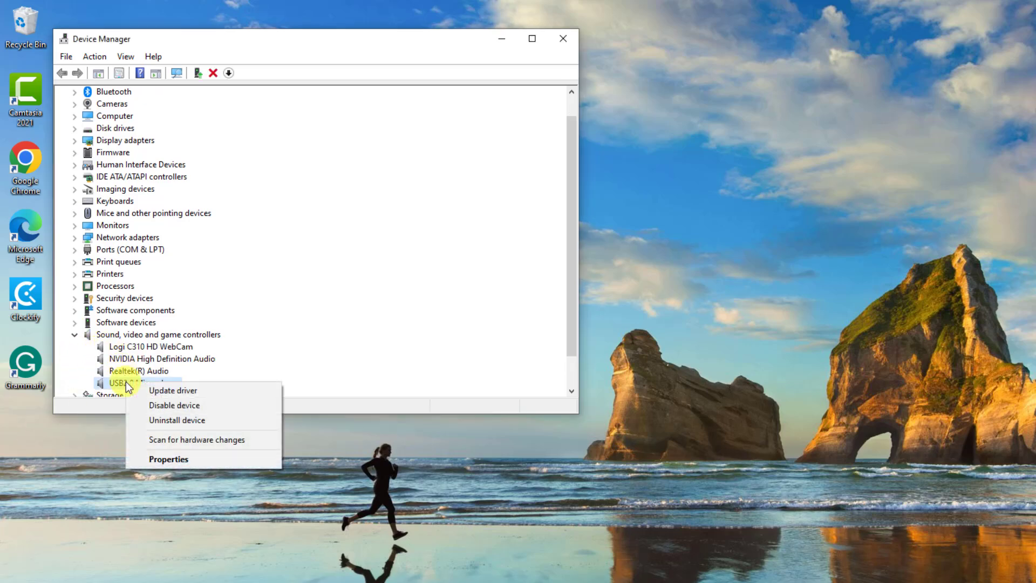
left_click(141, 389)
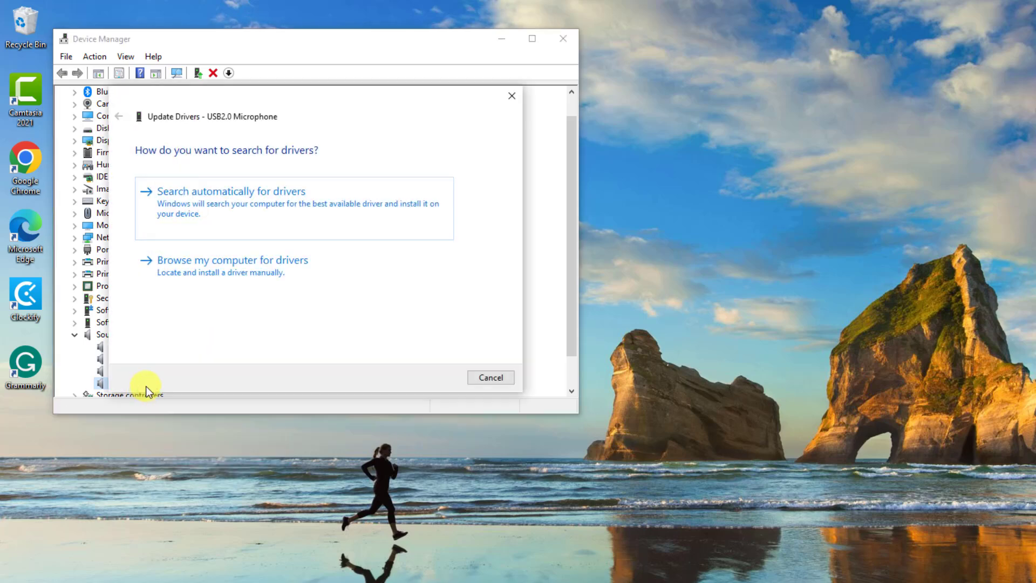
left_click(234, 215)
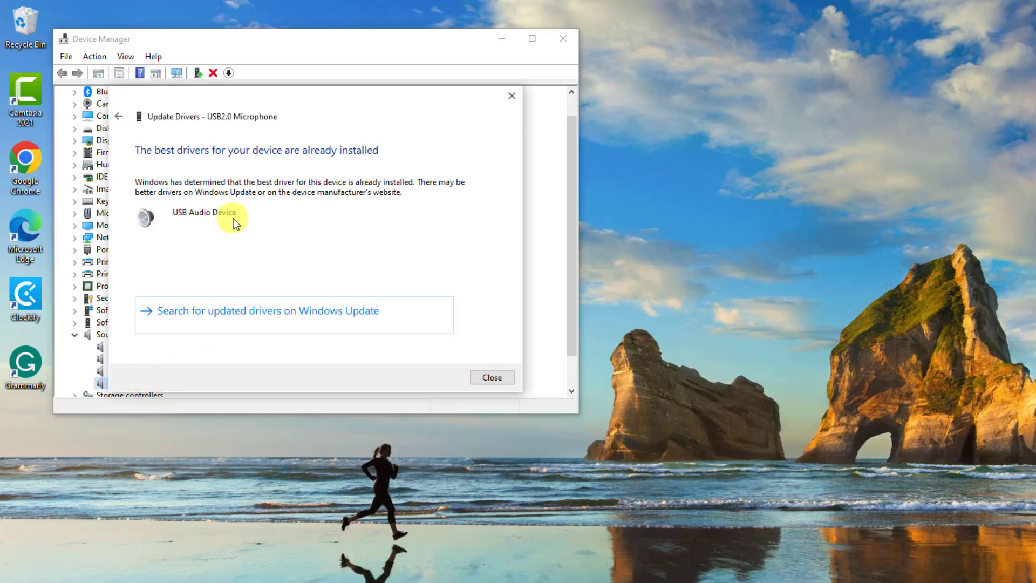